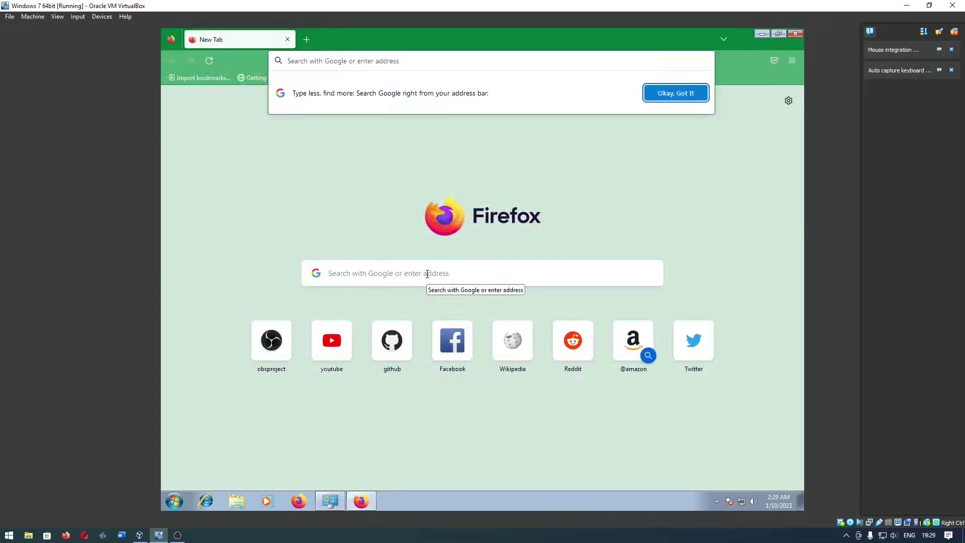
- Search the web for "windows 7 update downloadkb"
left_click(427, 274)
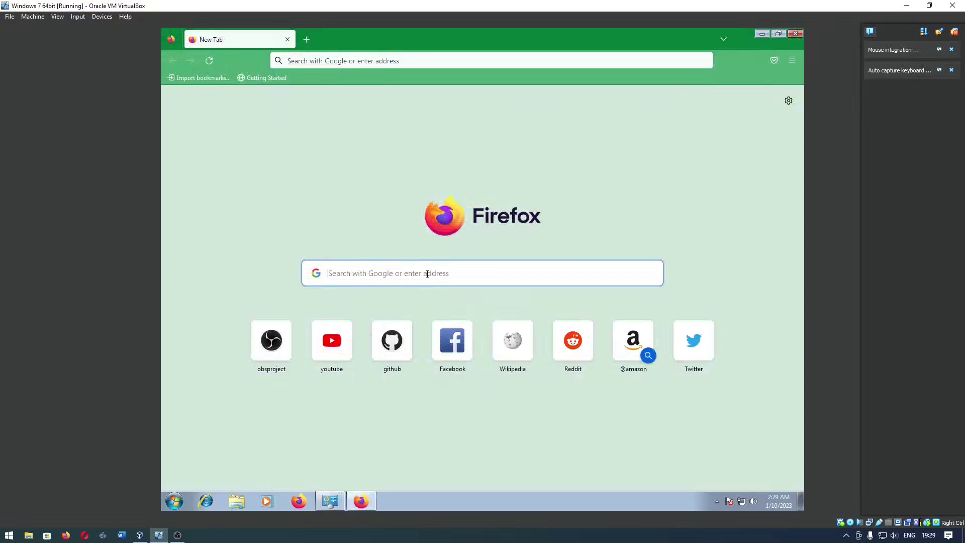
type("windows")
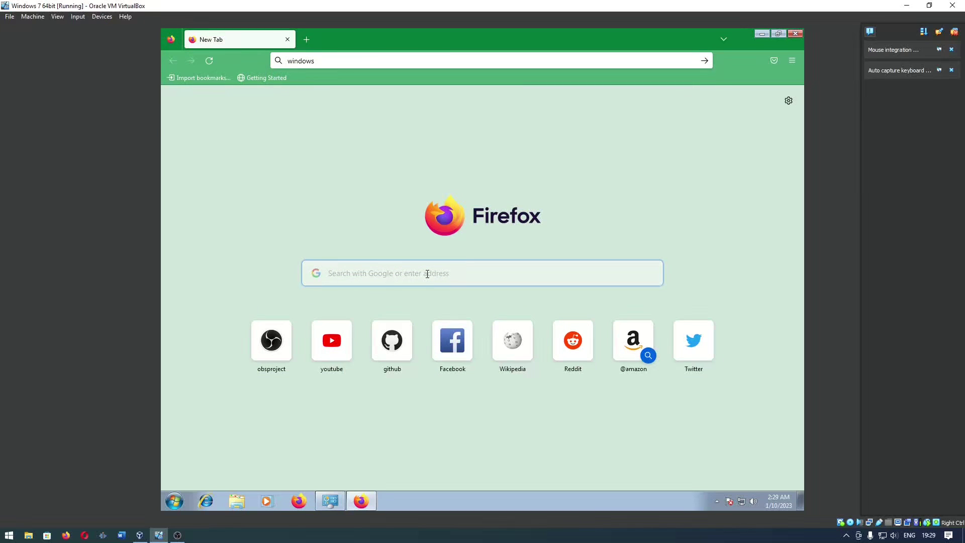
type(" 7")
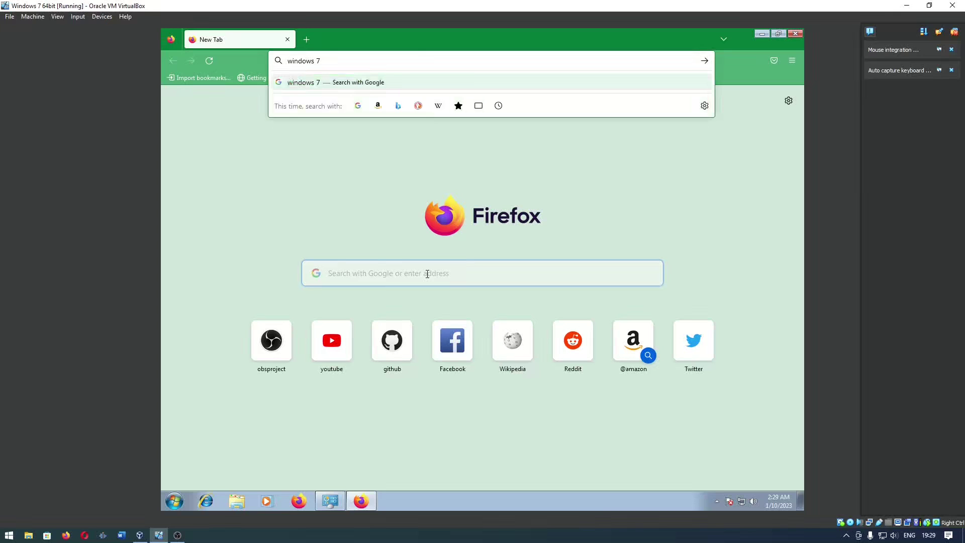
type(" update downloadkb")
key("Return")
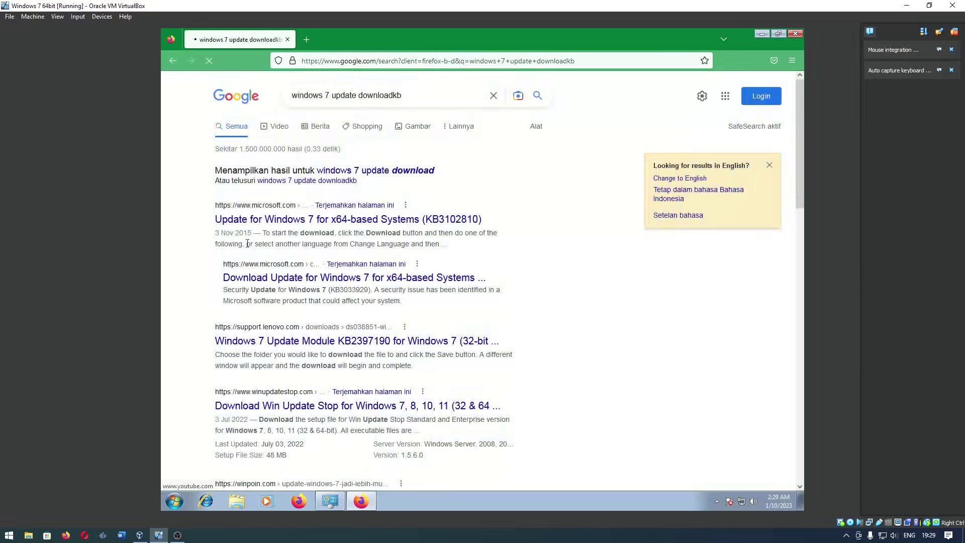
- Open Microsoft's download page for the Windows 7 x64 update KB3102810 and expand its details
left_click(262, 219)
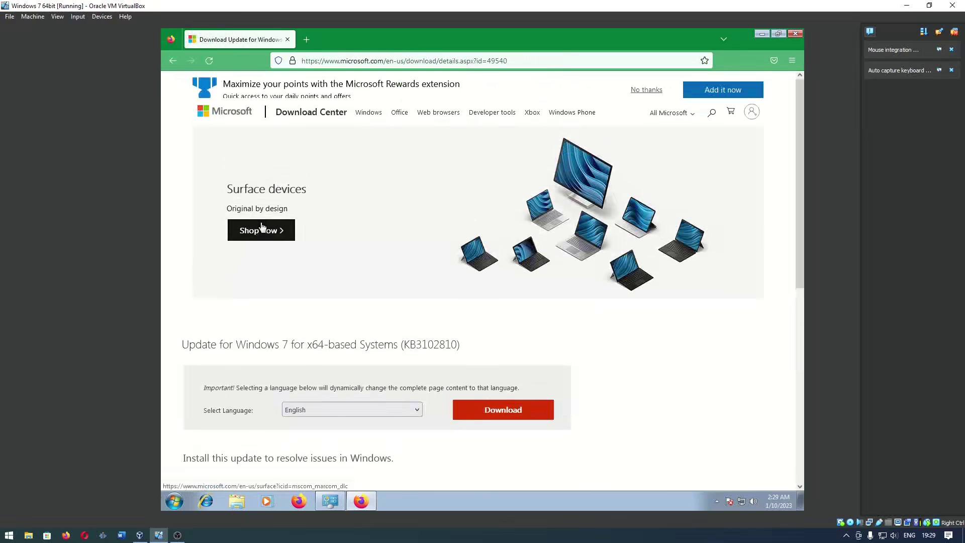
scroll(263, 228, "down", 3)
scroll(262, 227, "down", 5)
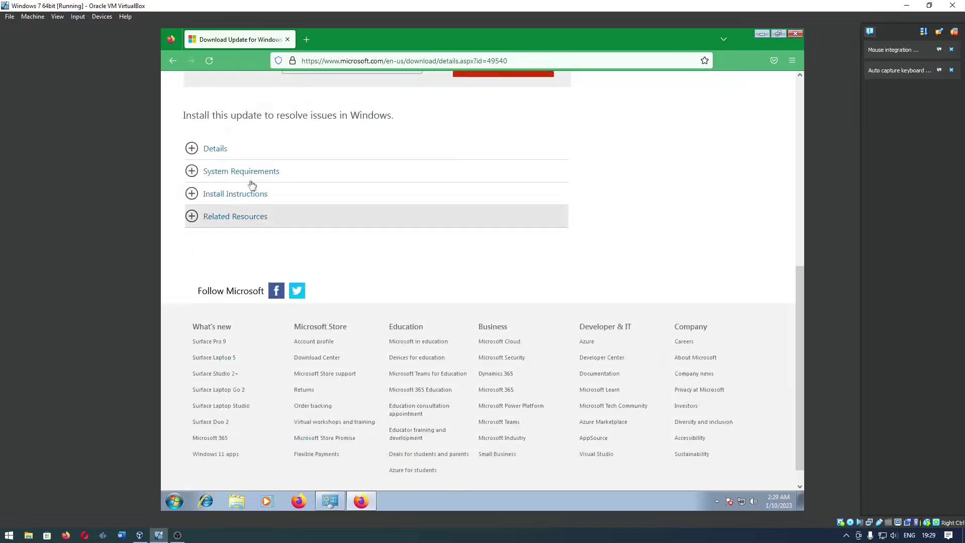
left_click(237, 151)
scroll(343, 251, "up", 8)
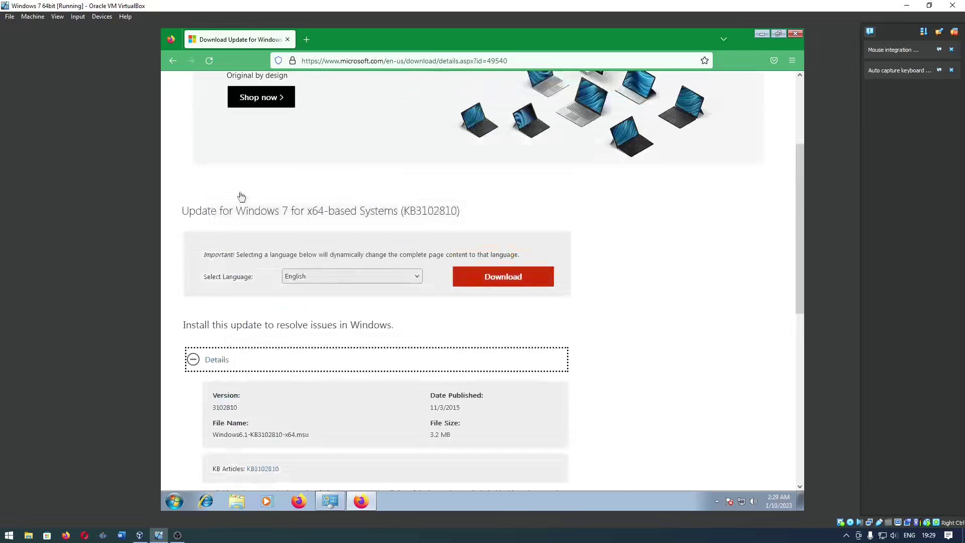
- Search the web for "windows 7 kb update" and open the Microsoft Update Catalog result for Windows 7 updates
left_click(382, 56)
type("windows 7 ")
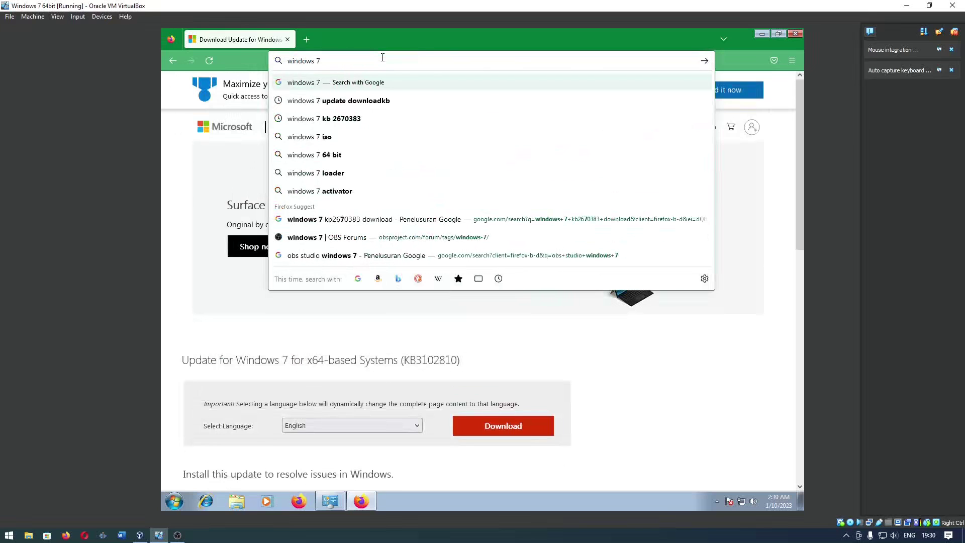
type("kb update")
key("Return")
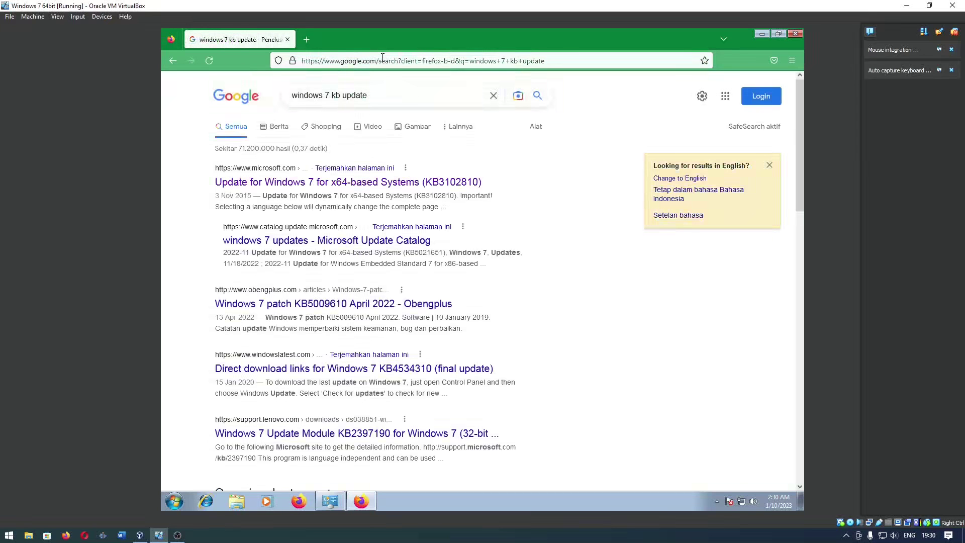
left_click(279, 236)
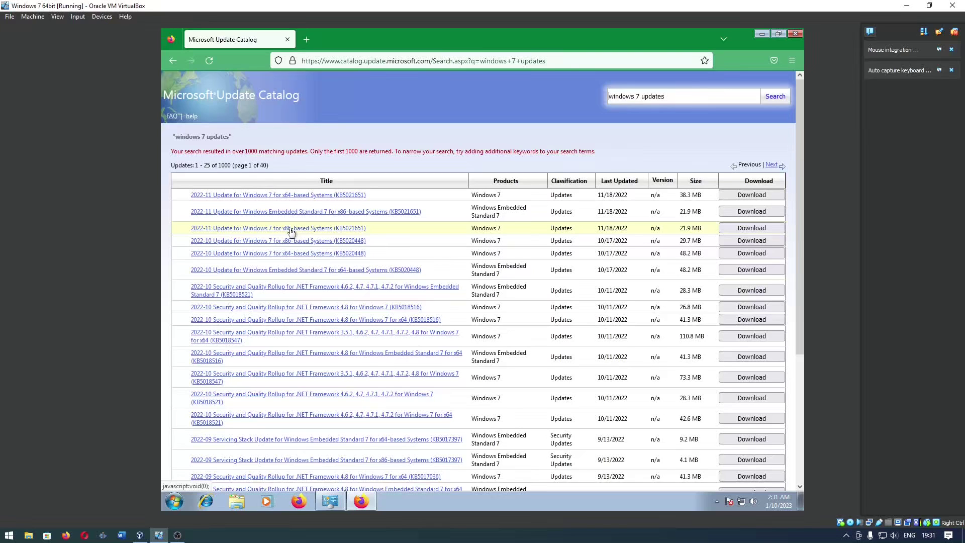
- Check the computer's system type in its system properties and return to the update catalog
left_click(175, 501)
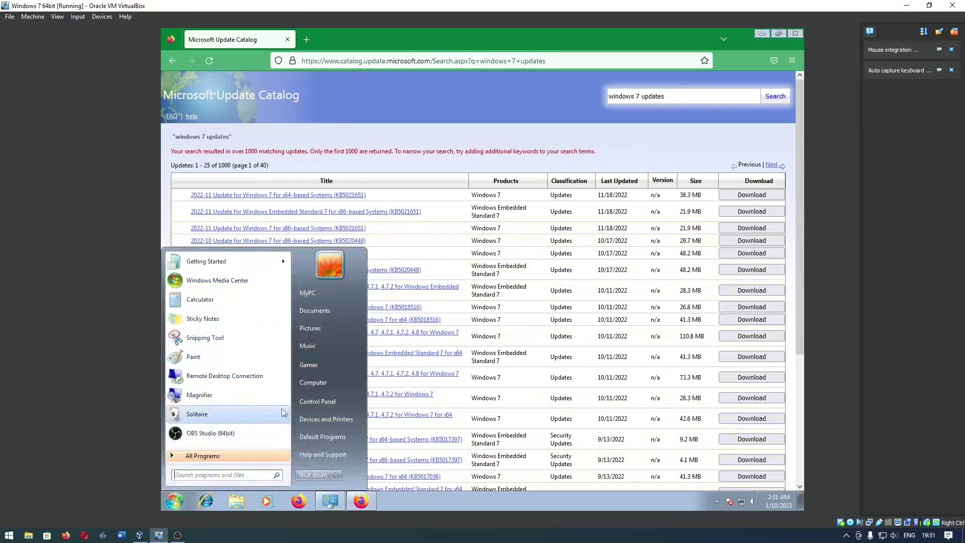
right_click(327, 381)
left_click(364, 467)
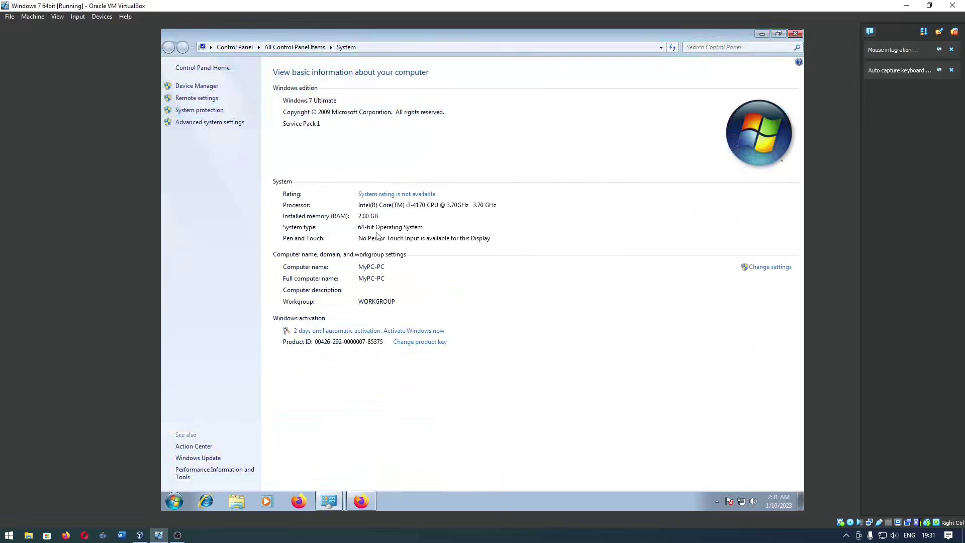
key("alt+Tab")
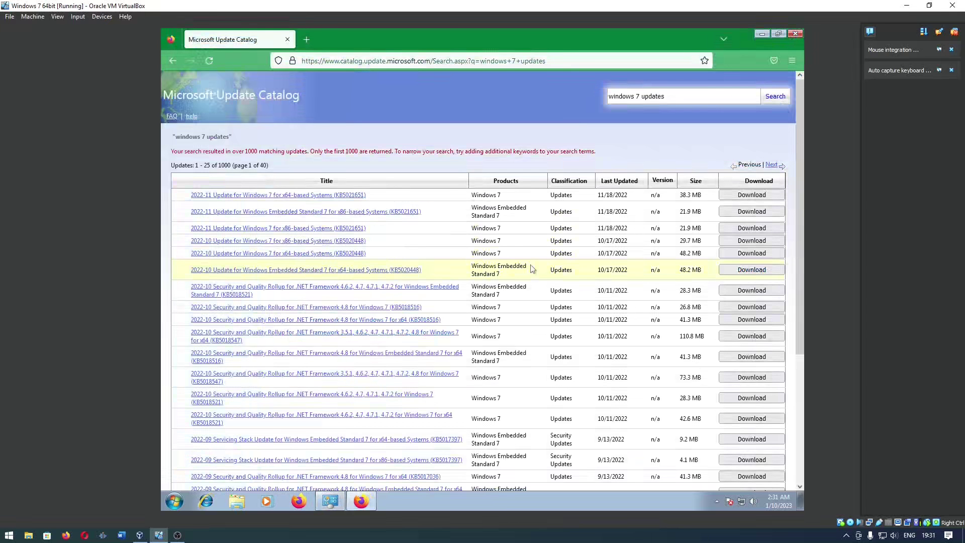
- Download the 2022-11 Update for Windows 7 for x64-based Systems (KB5021651) and save it in the Downloads folder
left_click(745, 194)
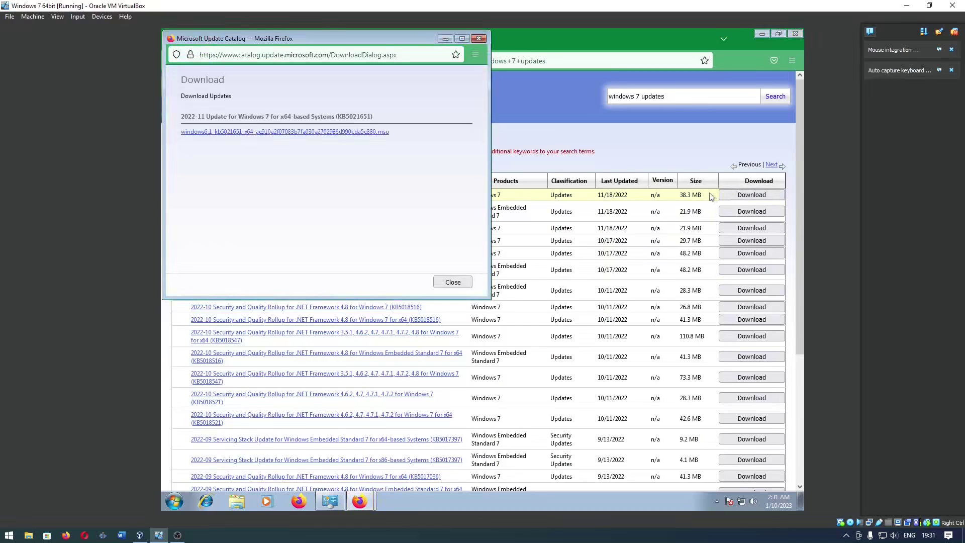
left_click(262, 133)
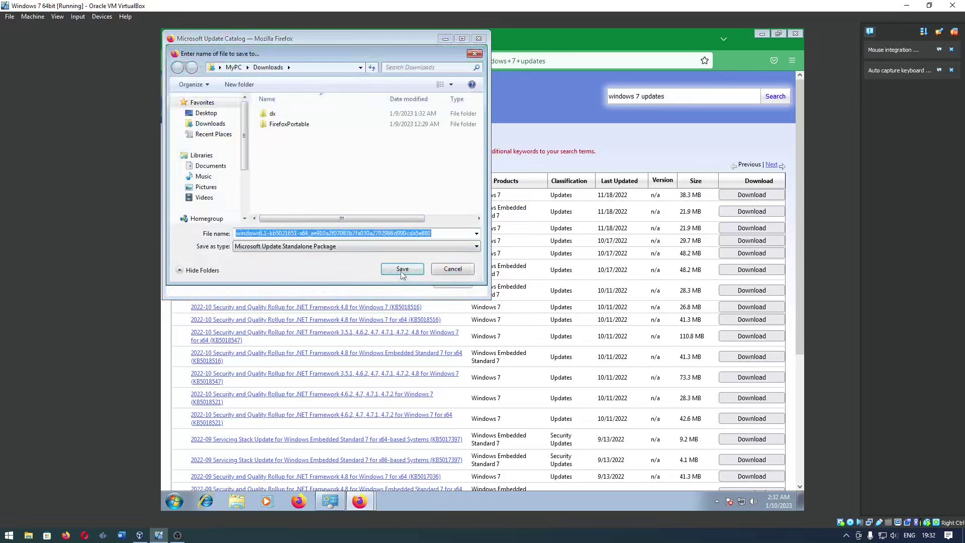
left_click(402, 271)
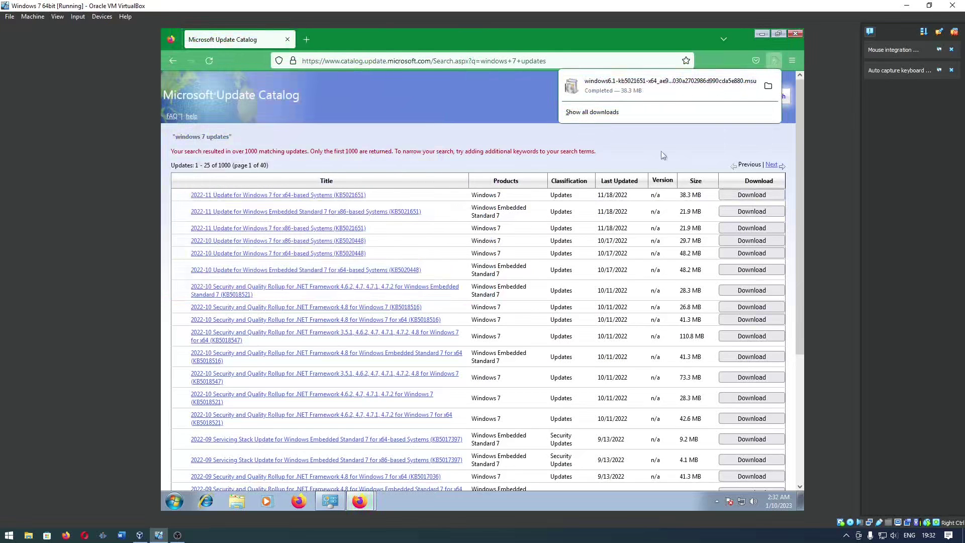
- Open the Downloads folder in the file explorer and run the KB5021651 update package
left_click(237, 501)
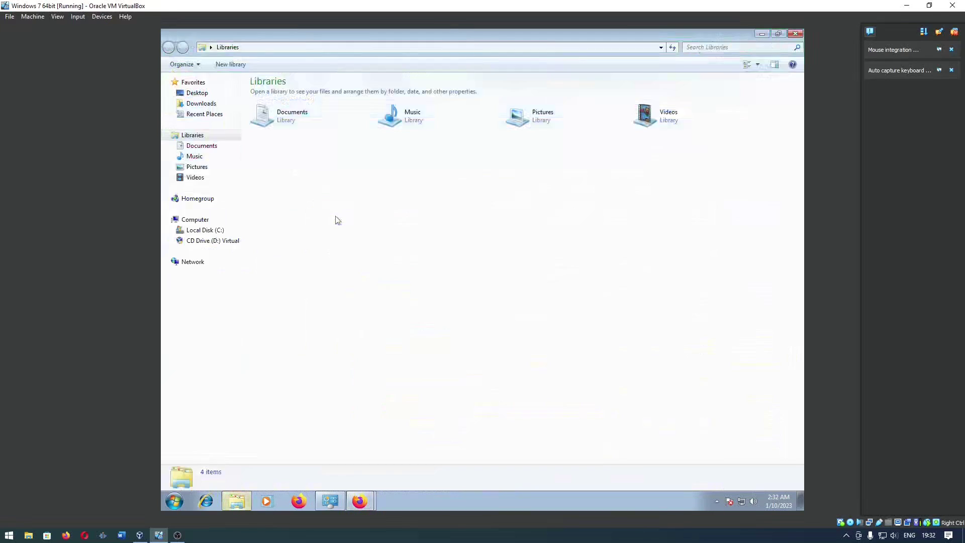
left_click(210, 103)
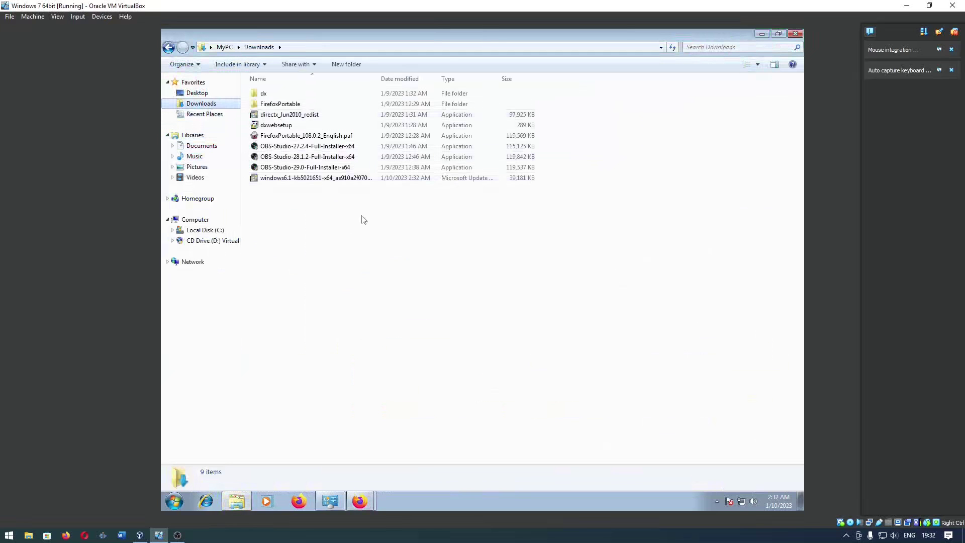
left_click(316, 178)
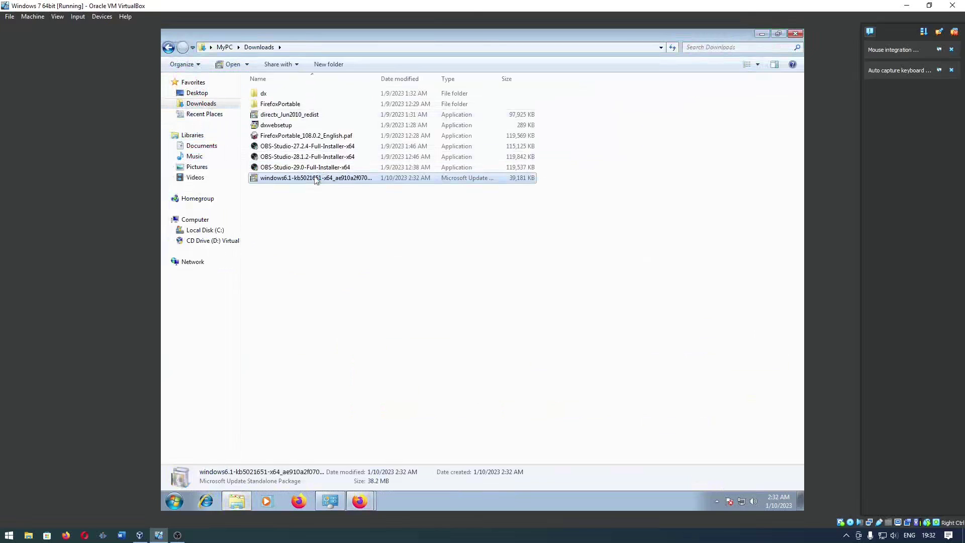
double_click(316, 178)
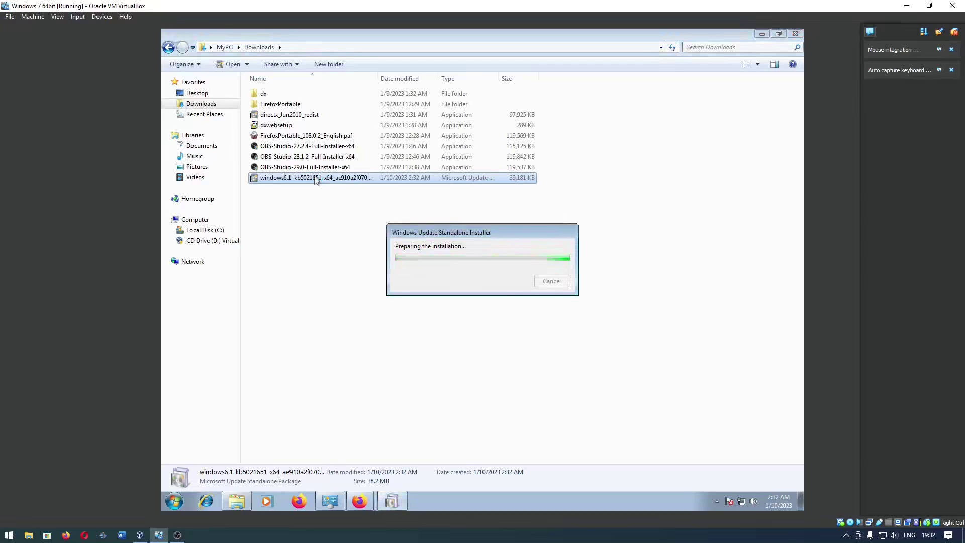
- Look through the rest of the catalog's update list, return to the installer and dismiss its message
mouse_move(362, 503)
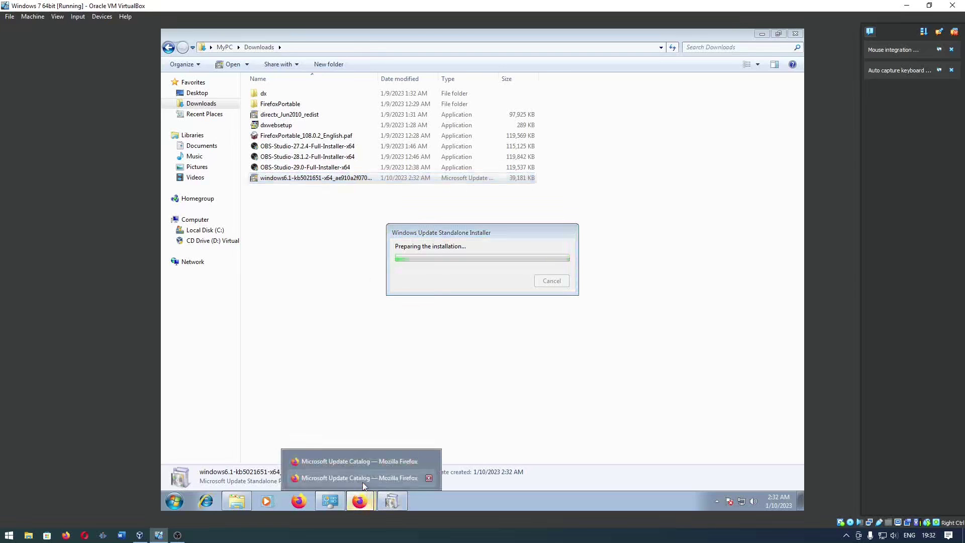
left_click(363, 470)
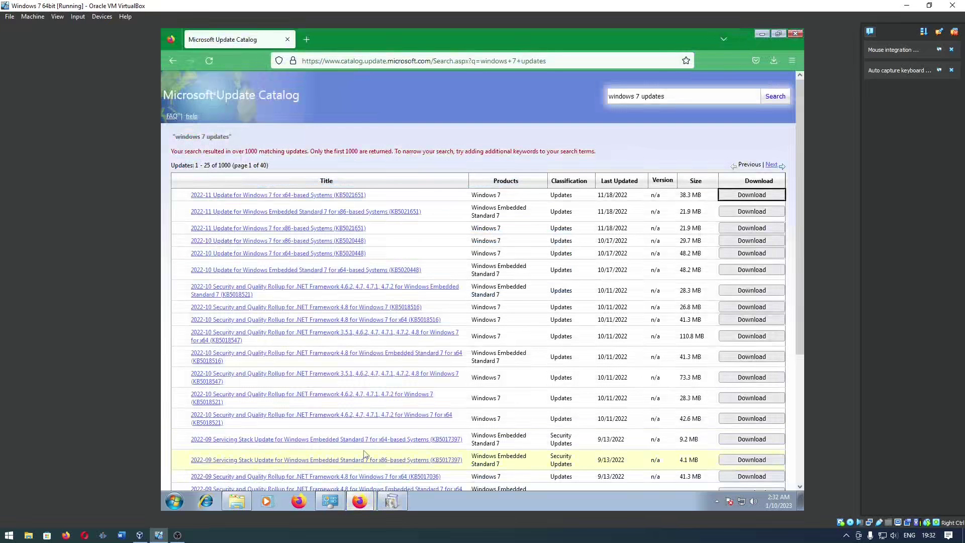
scroll(560, 151, "down", 4)
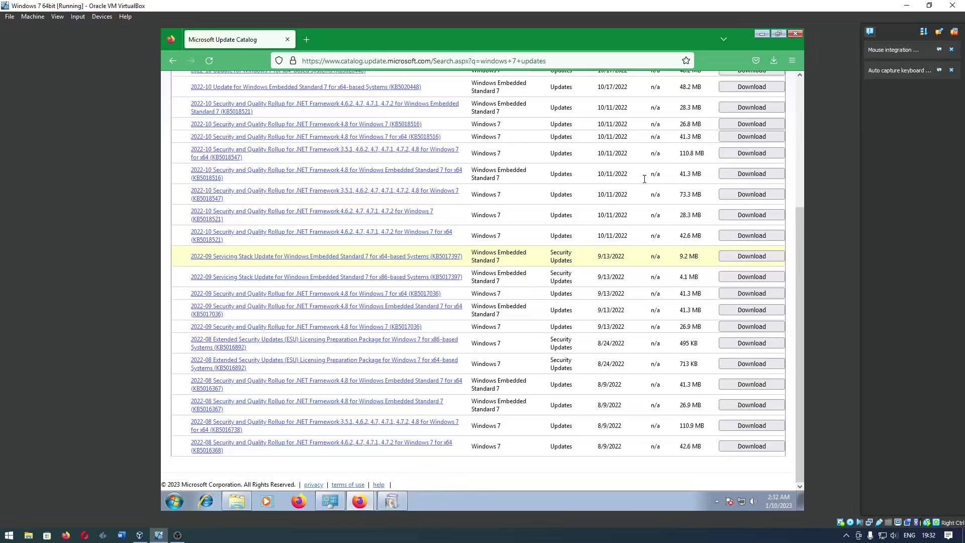
left_click(757, 35)
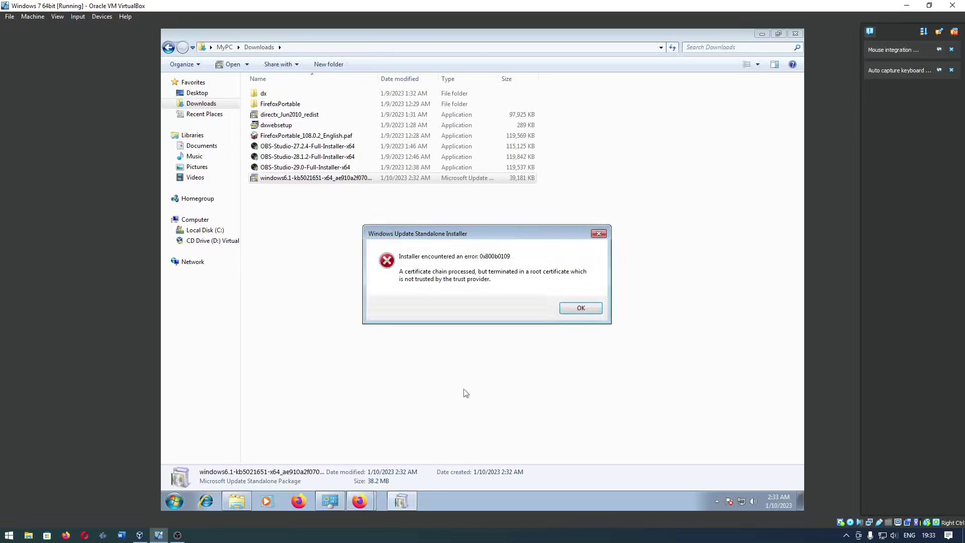
left_click(580, 307)
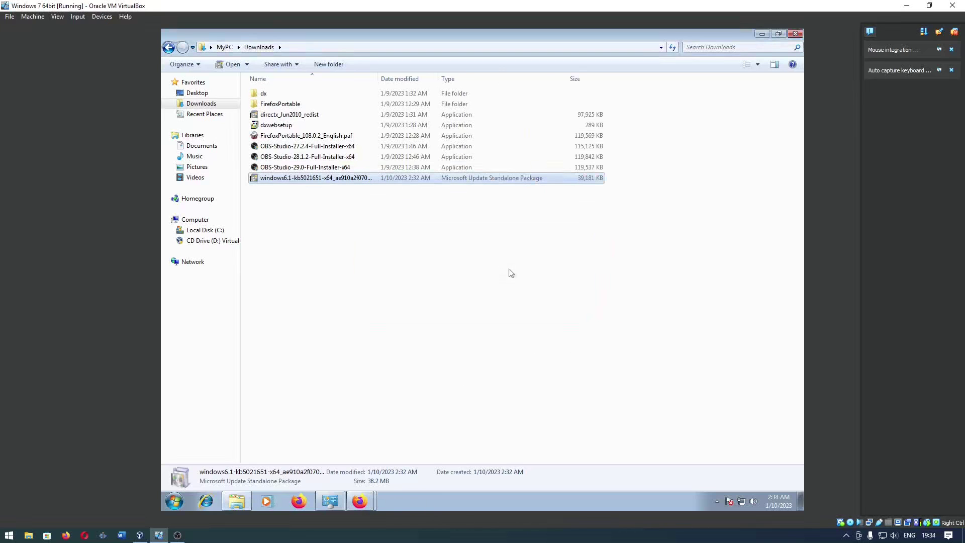
- Review the first page of Windows 7 updates in the catalog and move on to the second page
left_click(360, 501)
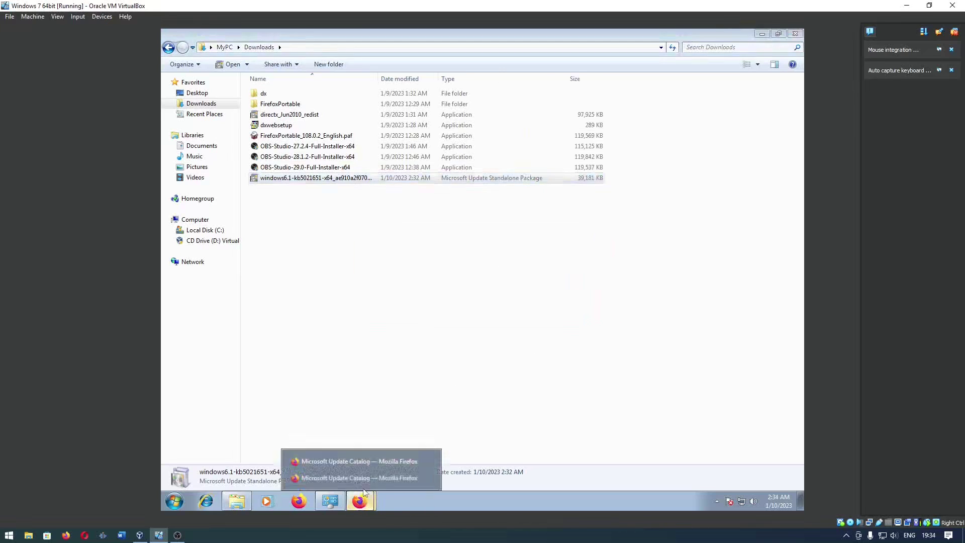
left_click(351, 459)
scroll(379, 338, "up", 5)
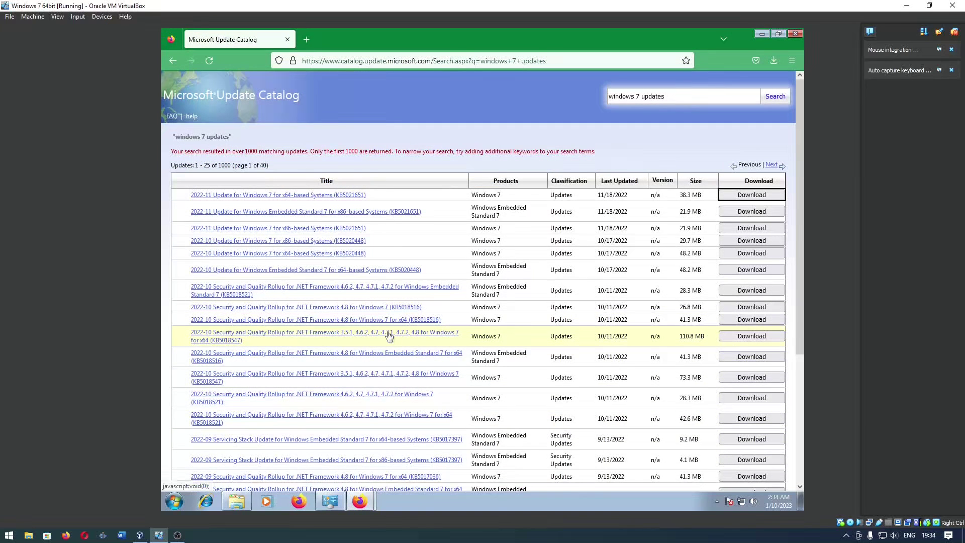
scroll(389, 335, "down", 5)
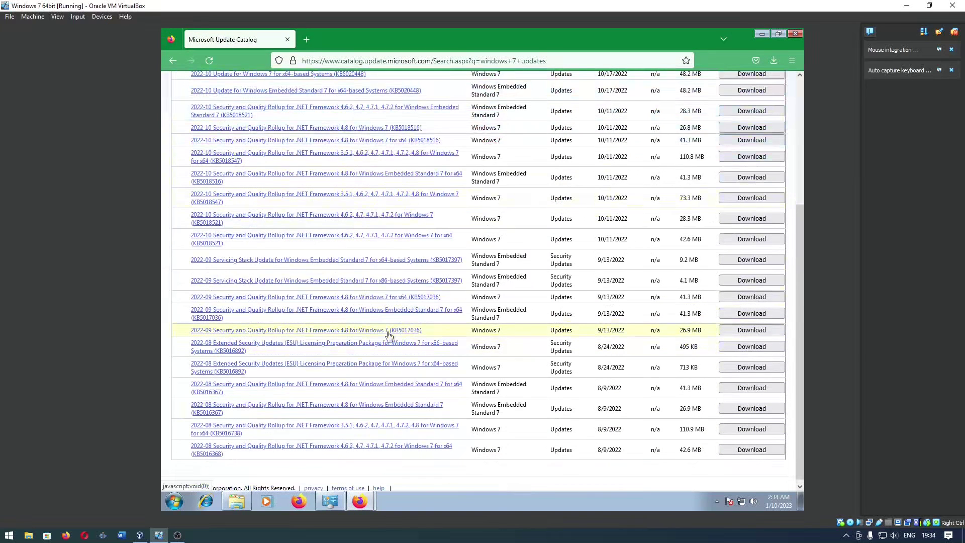
scroll(389, 336, "up", 5)
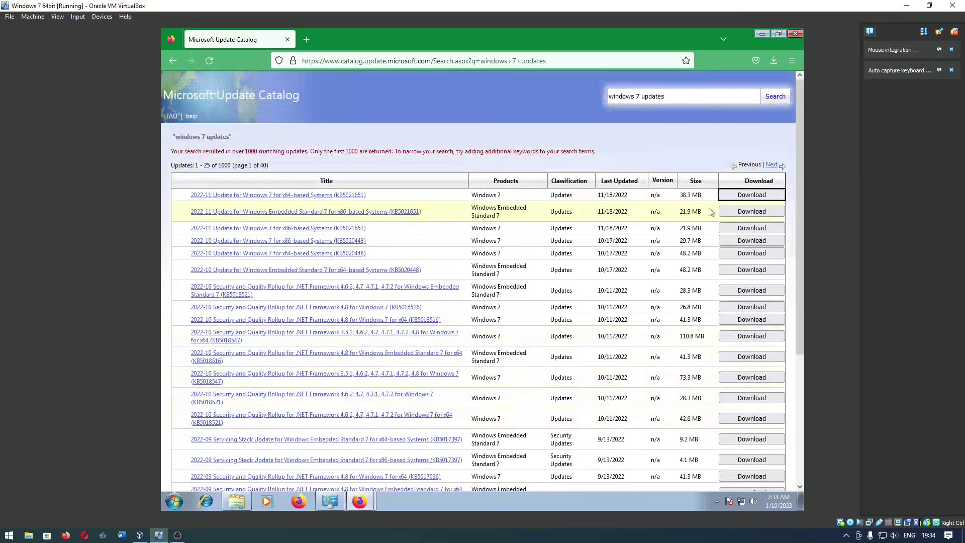
left_click(771, 164)
scroll(514, 242, "down", 5)
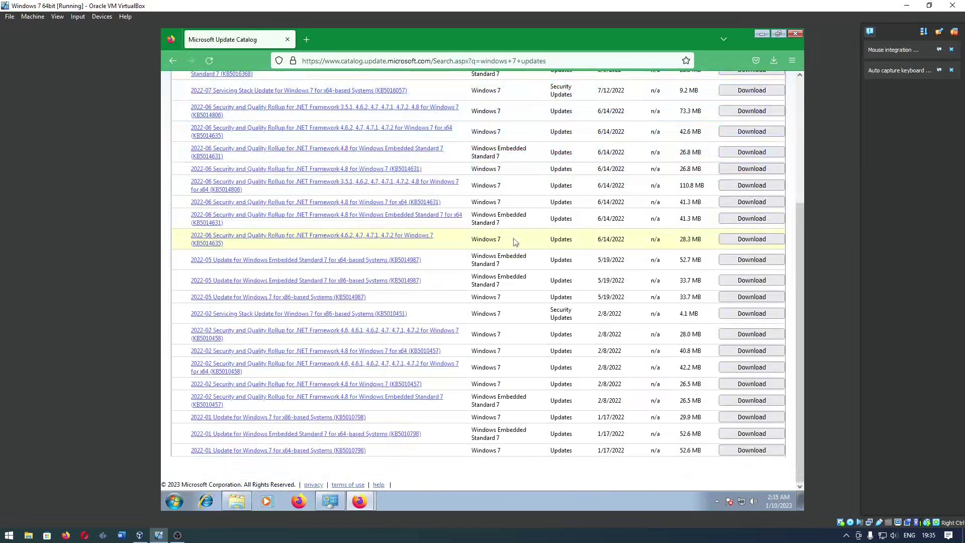
scroll(515, 242, "up", 5)
- Sort the updates by size, largest first, and download the 2018-01 Preview of Monthly Quality Rollup for x64-based Systems (KB4057400)
left_click(696, 185)
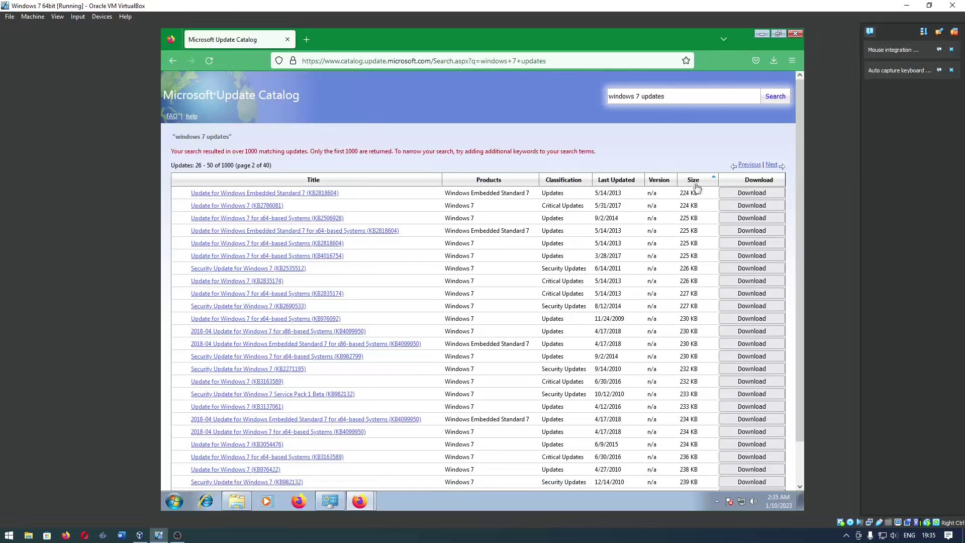
left_click(695, 181)
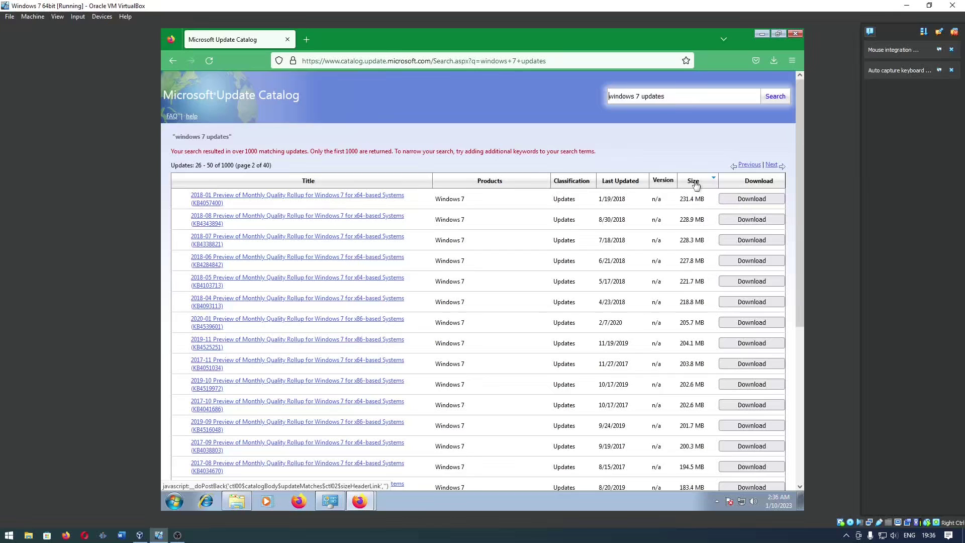
left_click(744, 200)
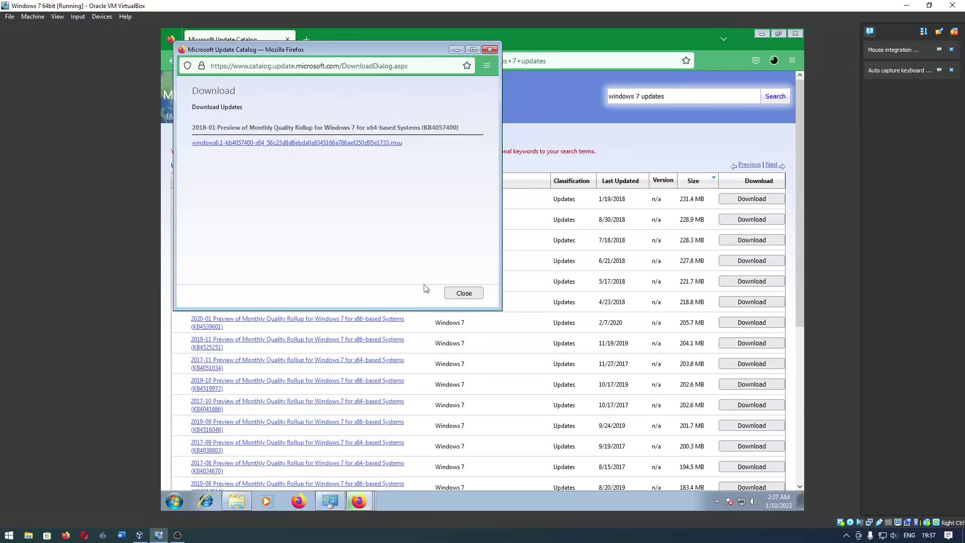
left_click(774, 60)
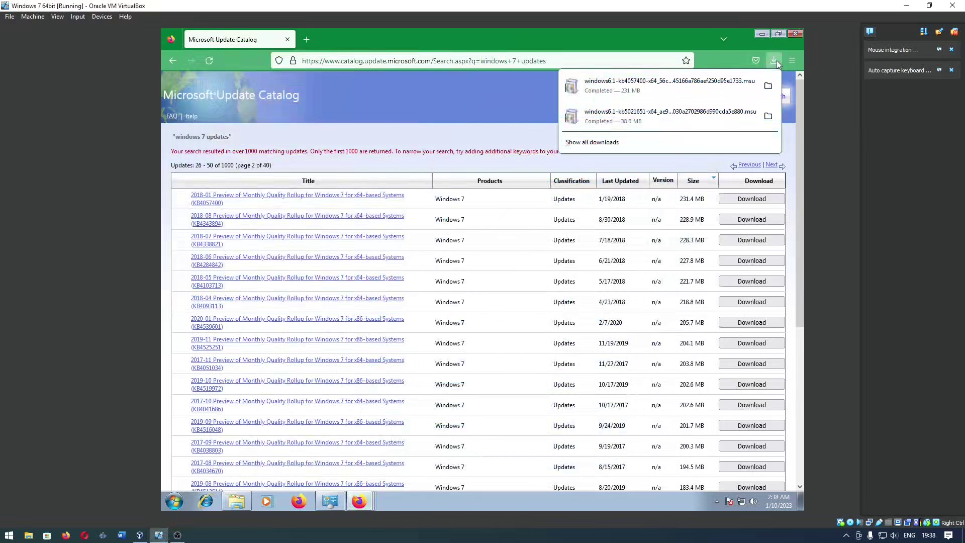
- Install the downloaded windows6.1-kb4057400-x64 update package from the Downloads folder and restart Windows 7 to apply it
left_click(238, 501)
left_click(347, 276)
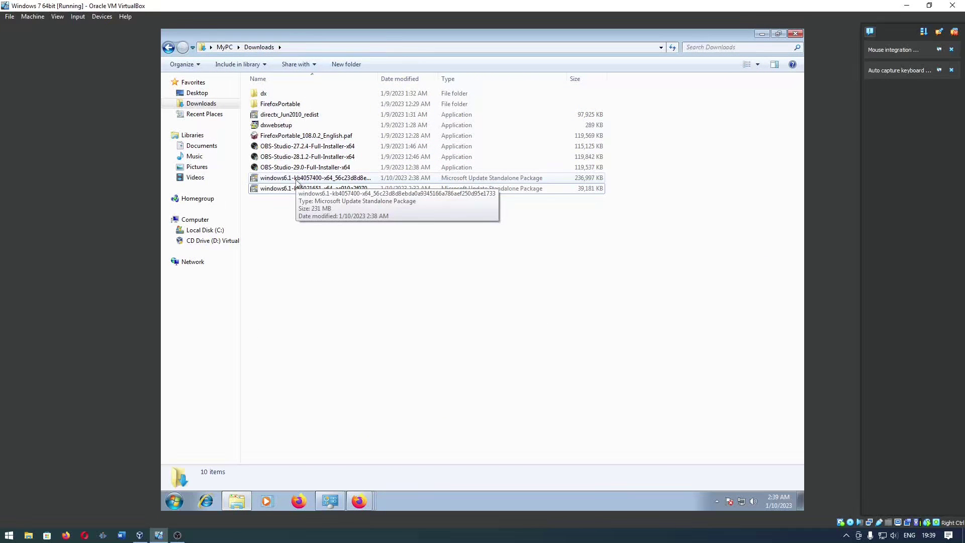
double_click(296, 180)
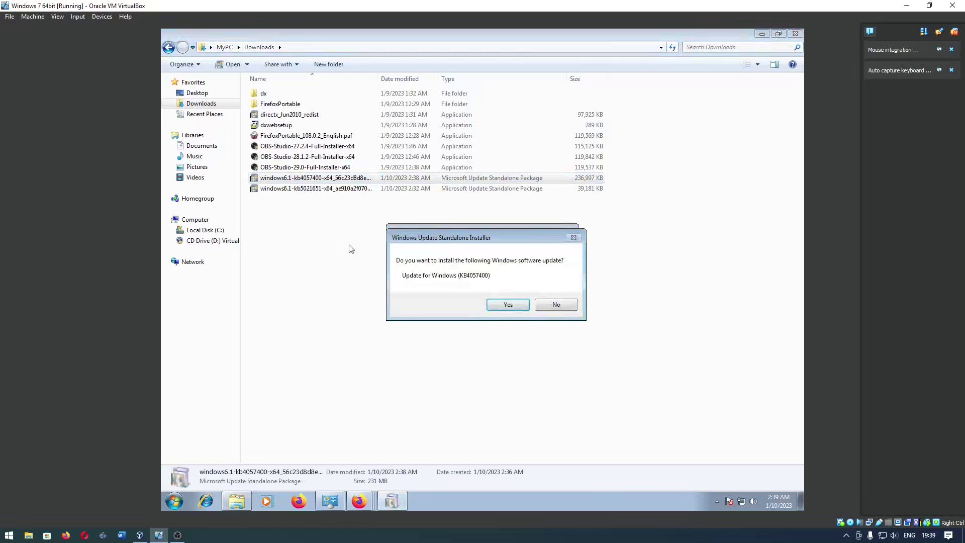
left_click(496, 308)
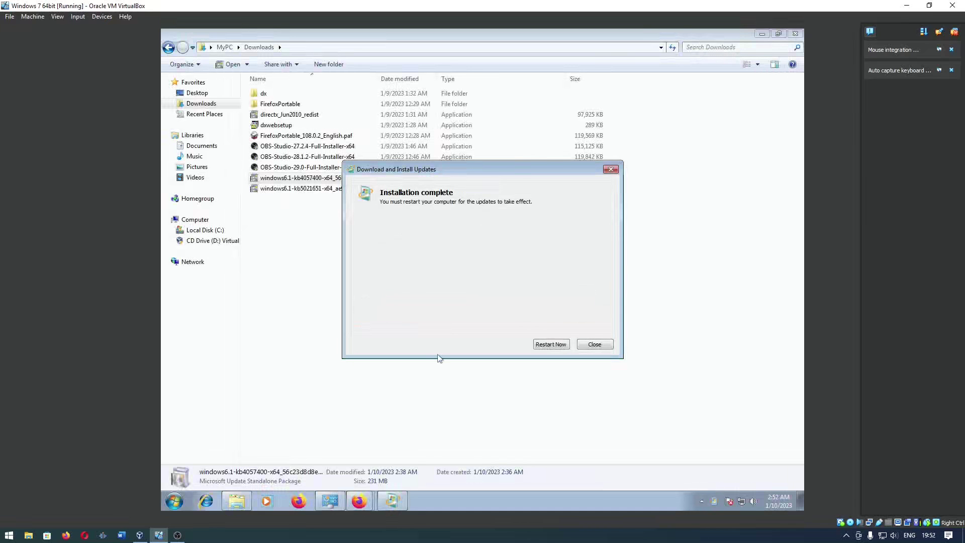
left_click(557, 344)
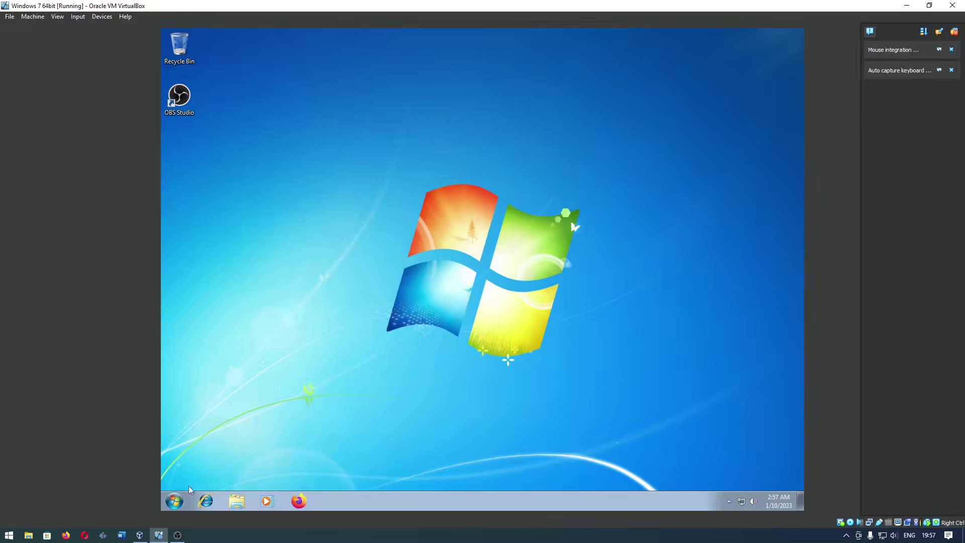
- Open Windows Update from the Control Panel to look at its update check
left_click(174, 499)
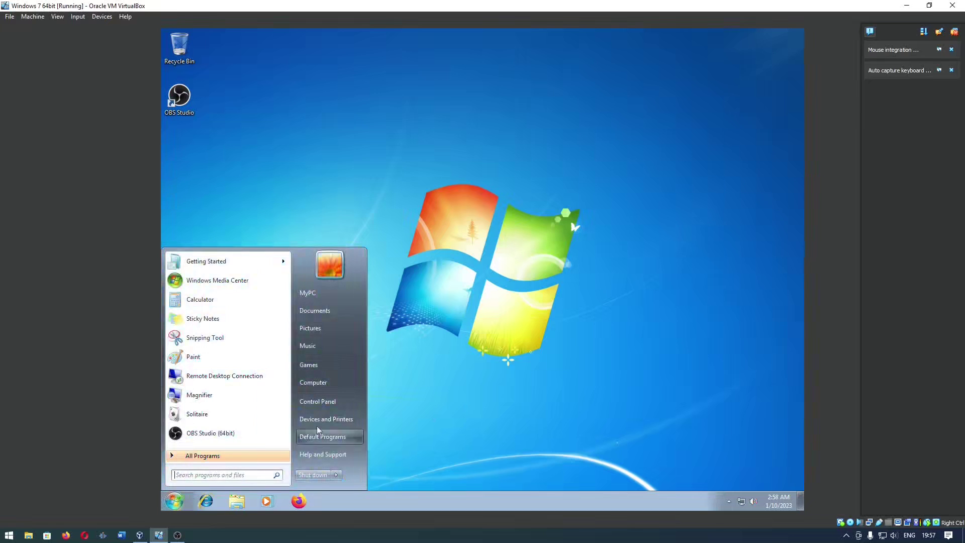
left_click(338, 403)
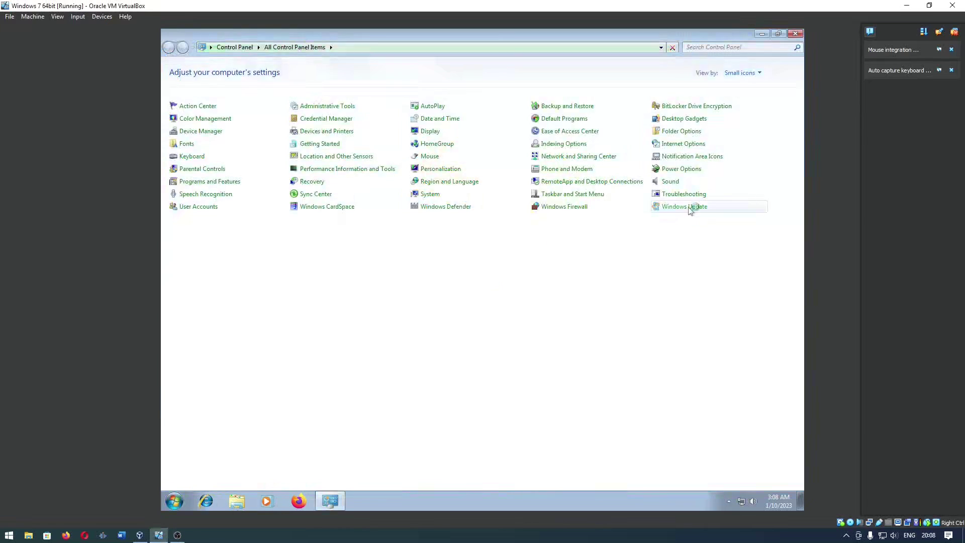
left_click(689, 206)
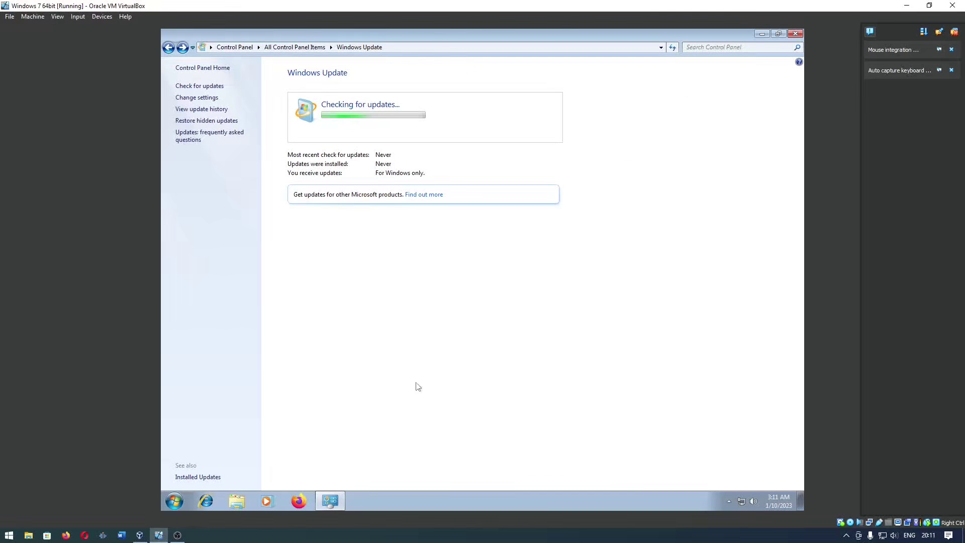
- Switch to Firefox, download the Update for Windows 7 for x64-based Systems (KB3102810) from Microsoft's Download Center, and close the open windows
left_click(295, 507)
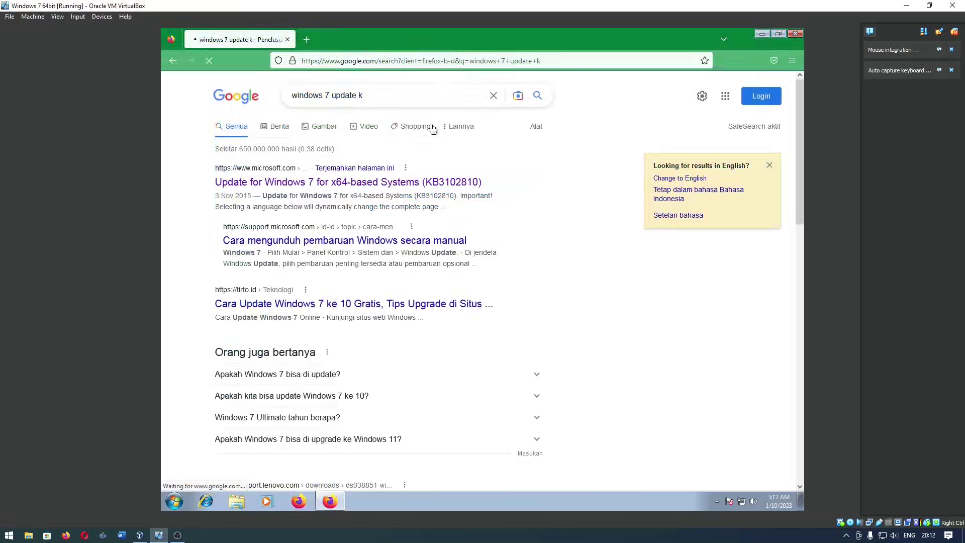
left_click(343, 182)
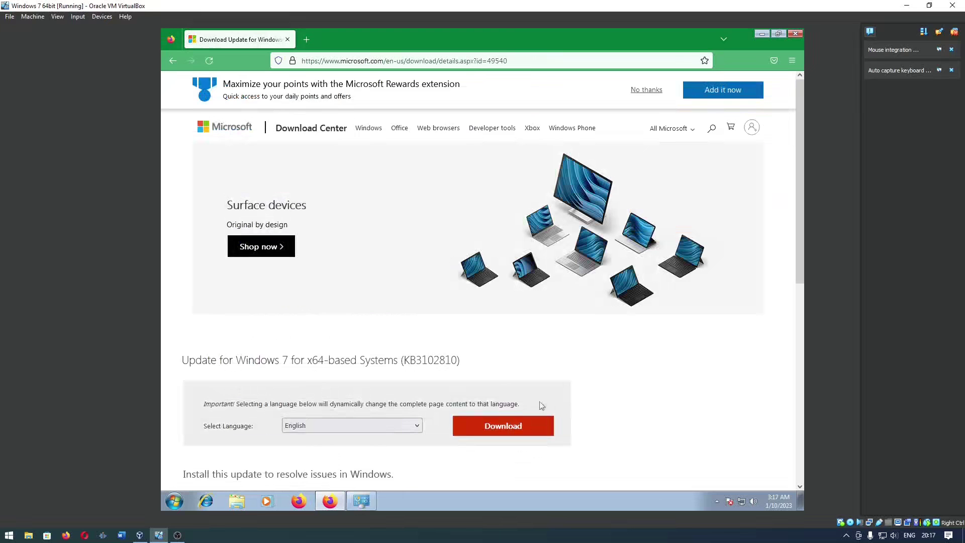
left_click(525, 428)
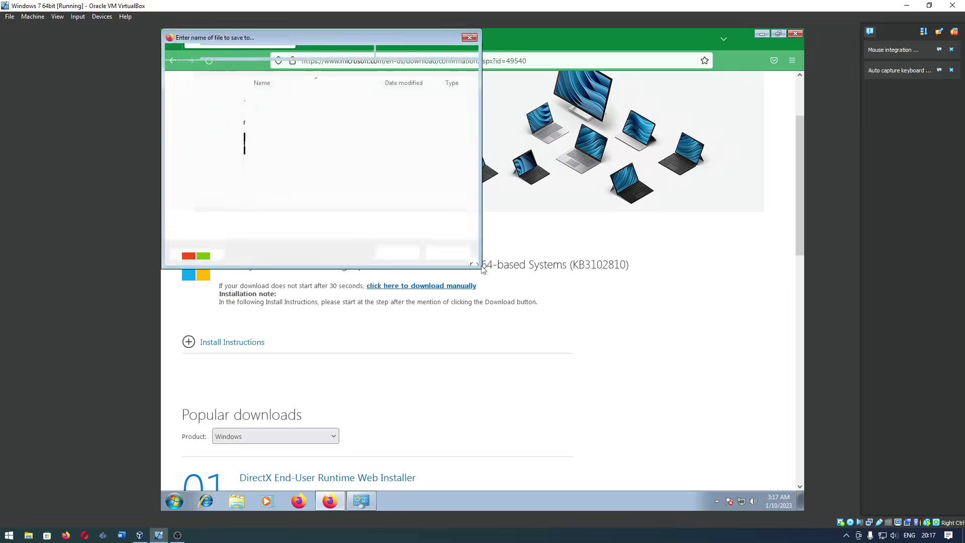
key("Return")
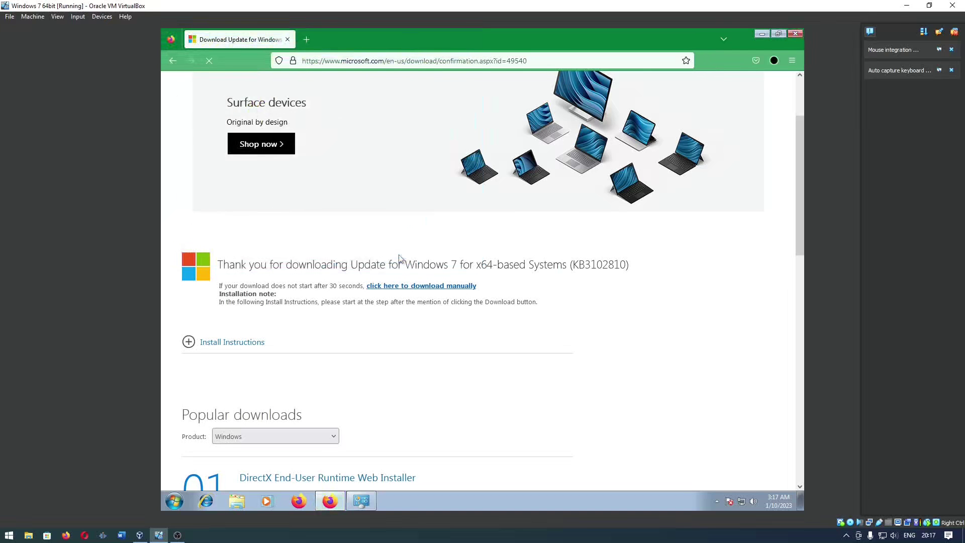
left_click(795, 33)
left_click(617, 190)
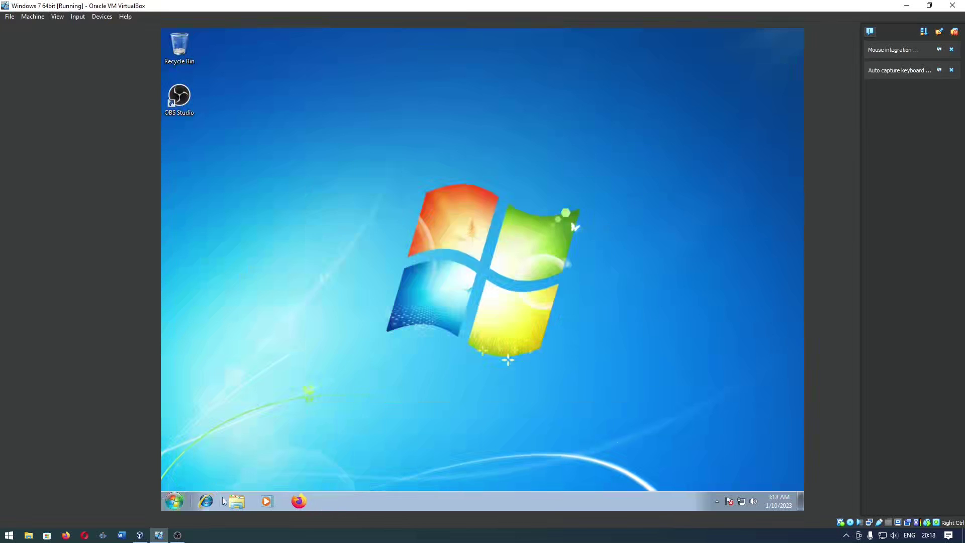
- Try to install the Windows6.1-KB3102810-x64 package from the Downloads folder
left_click(236, 500)
left_click(201, 103)
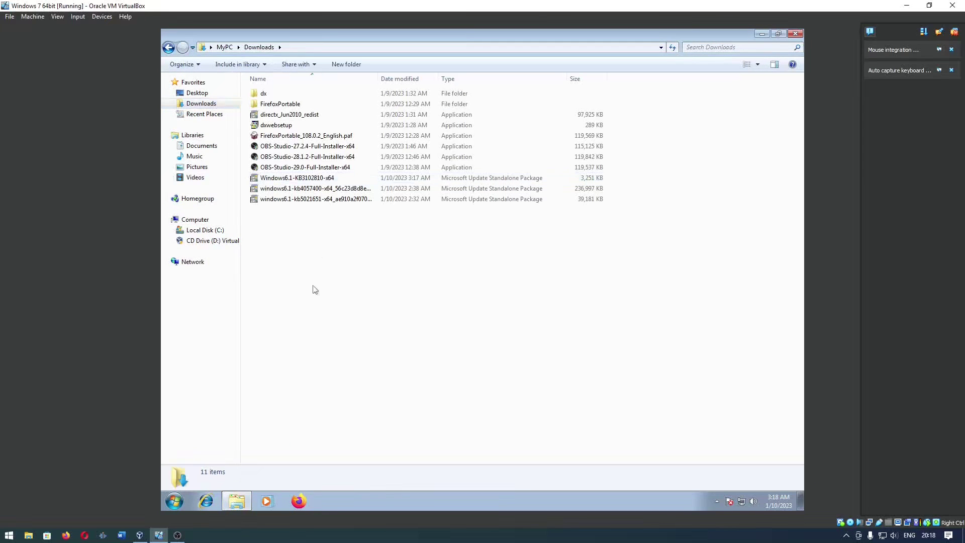
double_click(306, 178)
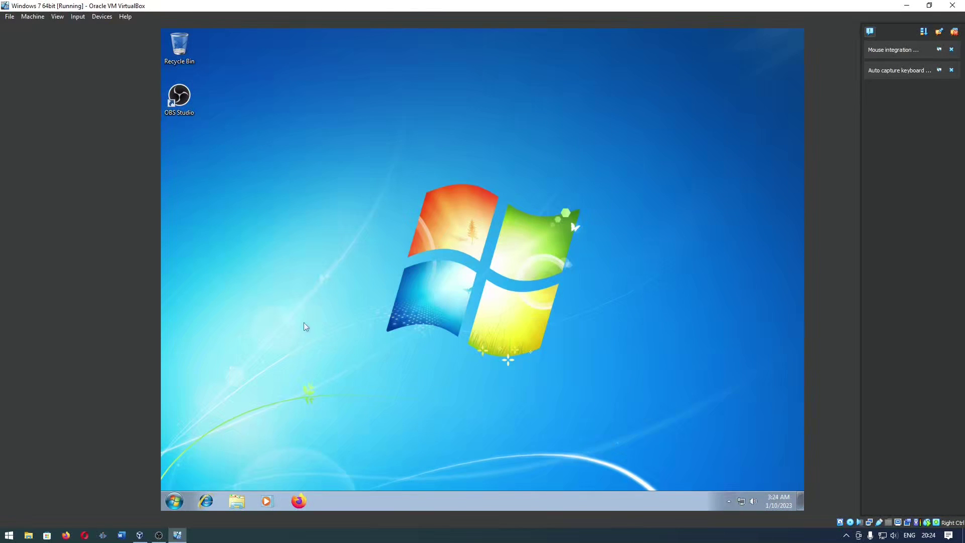
- Reopen the Downloads folder and run the Windows6.1-KB3102810-x64 update package again
left_click(241, 497)
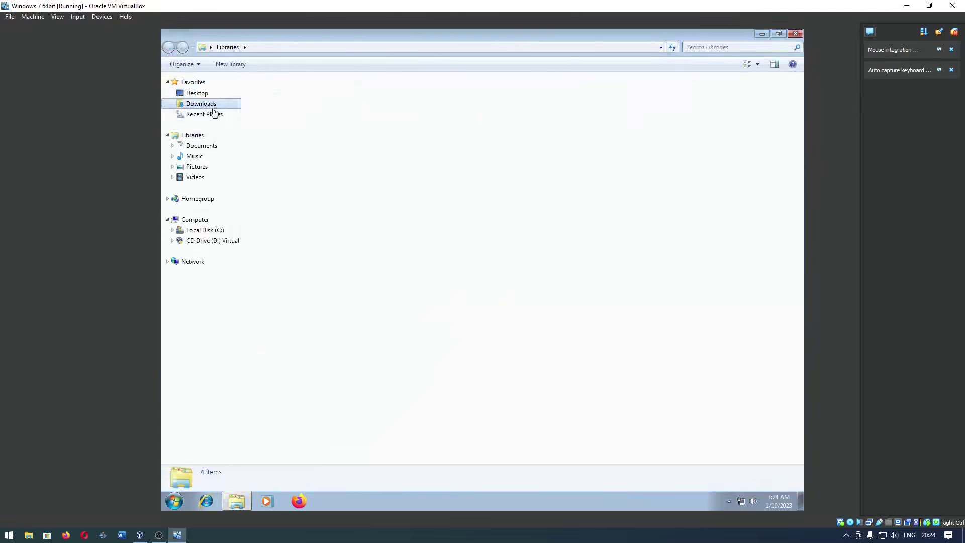
left_click(204, 103)
left_click(302, 179)
double_click(301, 179)
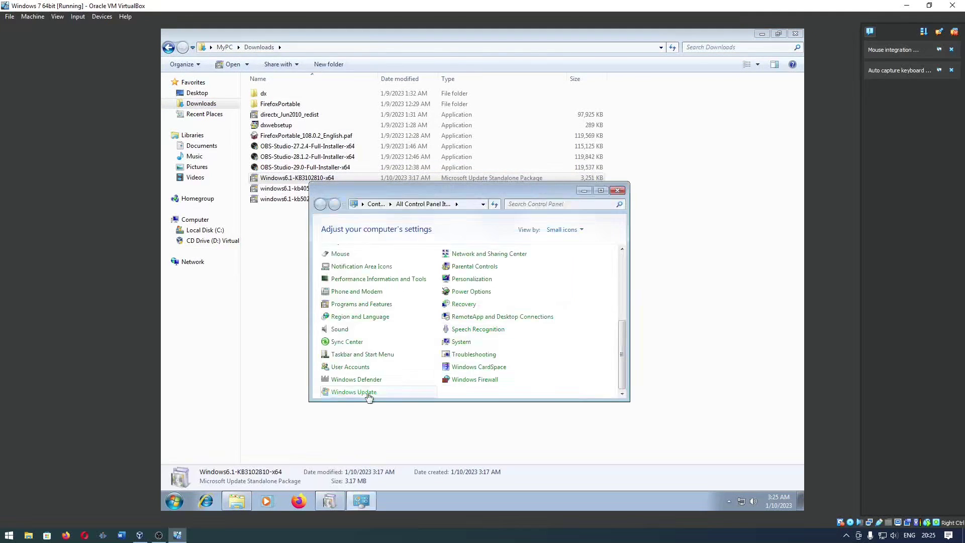
- View Windows Update's check status, close its window and agree to install the KB3102810 update
left_click(371, 394)
key("ctrl+shift+Escape")
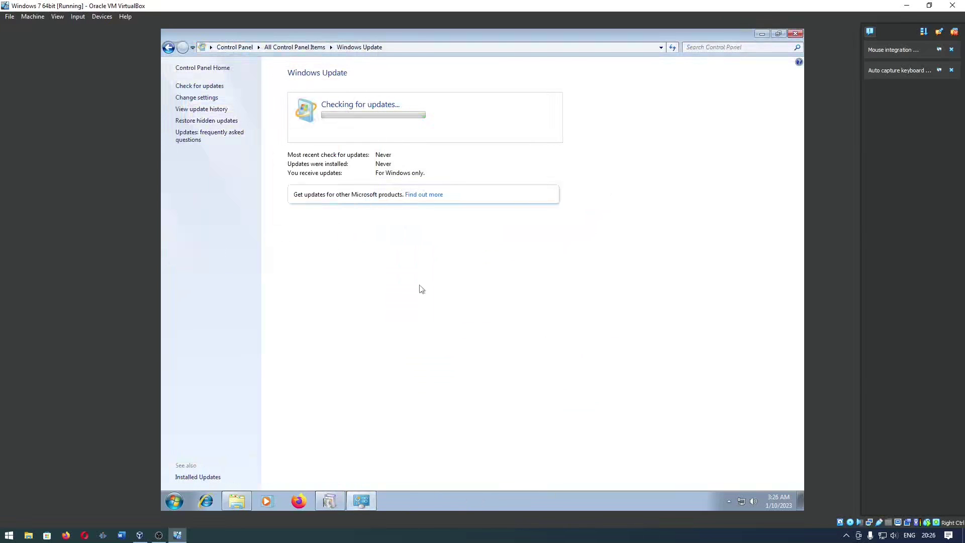
left_click(795, 33)
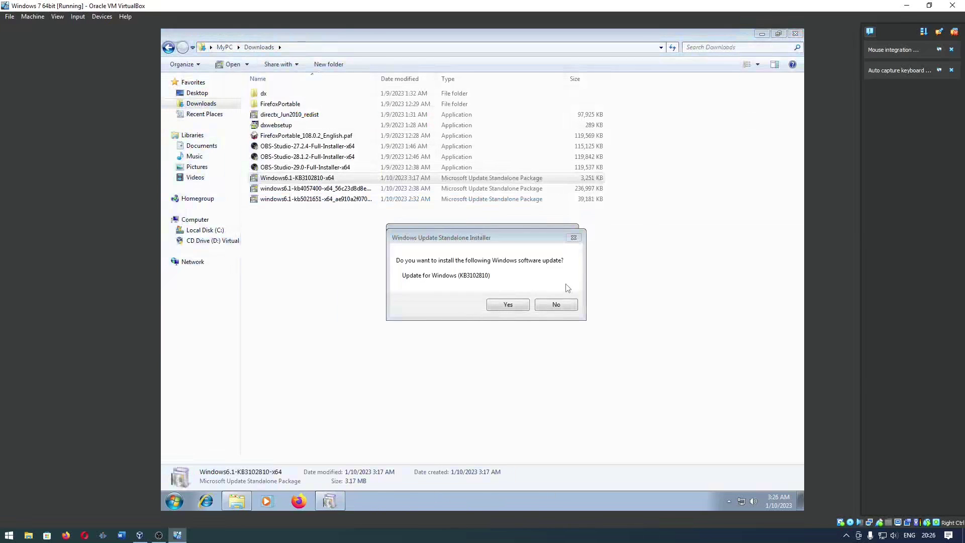
left_click(515, 308)
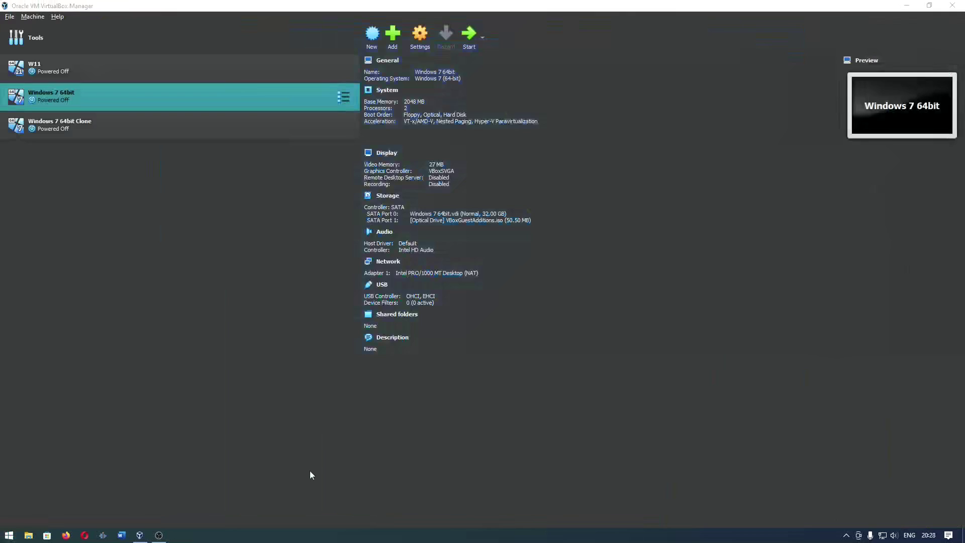
- Start the Windows 7 64bit virtual machine and select the KB3102810 and KB4057400 packages in turn in its Downloads folder
left_click(470, 33)
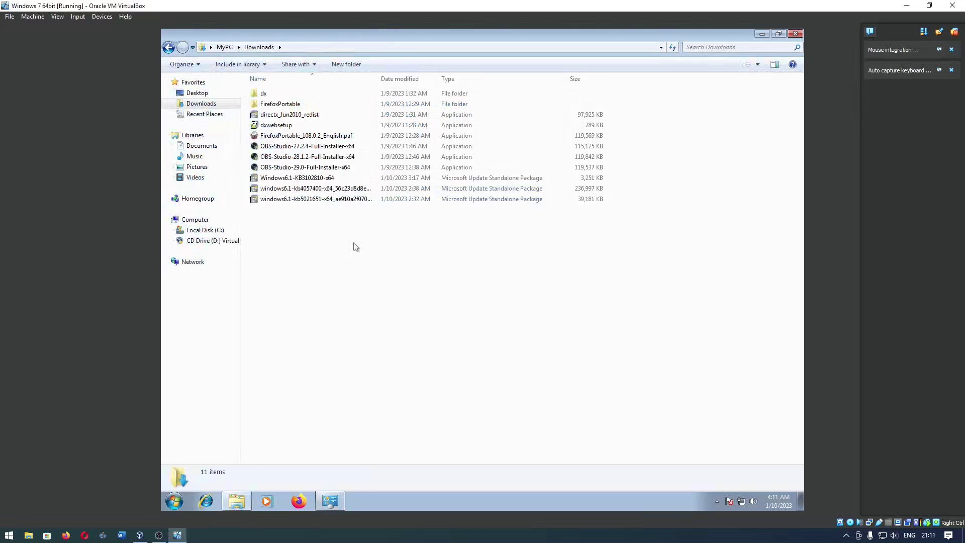
left_click(298, 180)
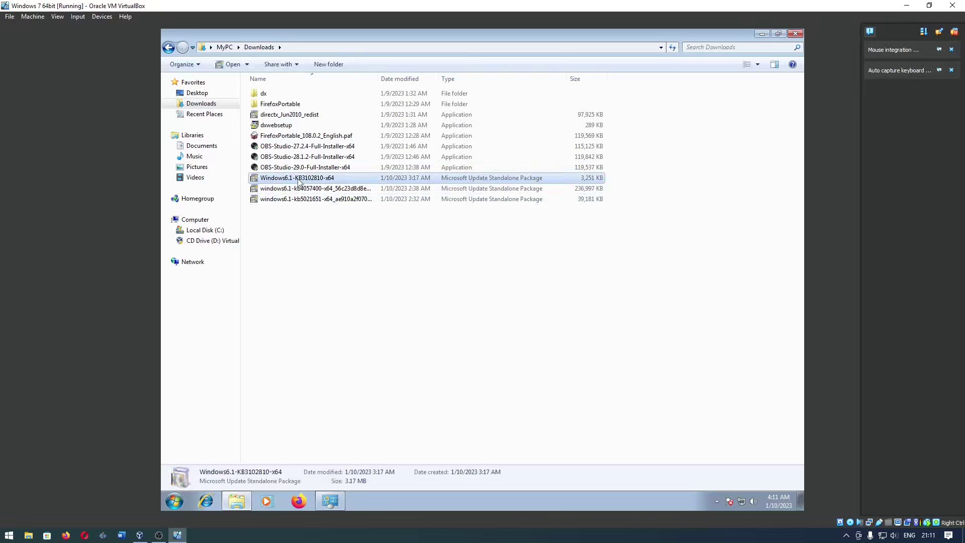
left_click(302, 189)
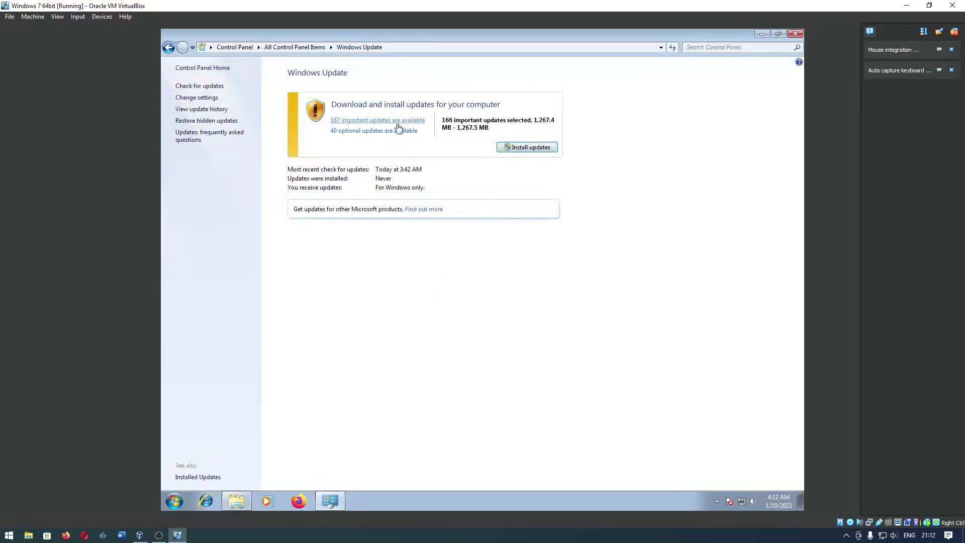
- Look through the full list of important updates offered by Windows Update and switch to the optional updates
left_click(399, 122)
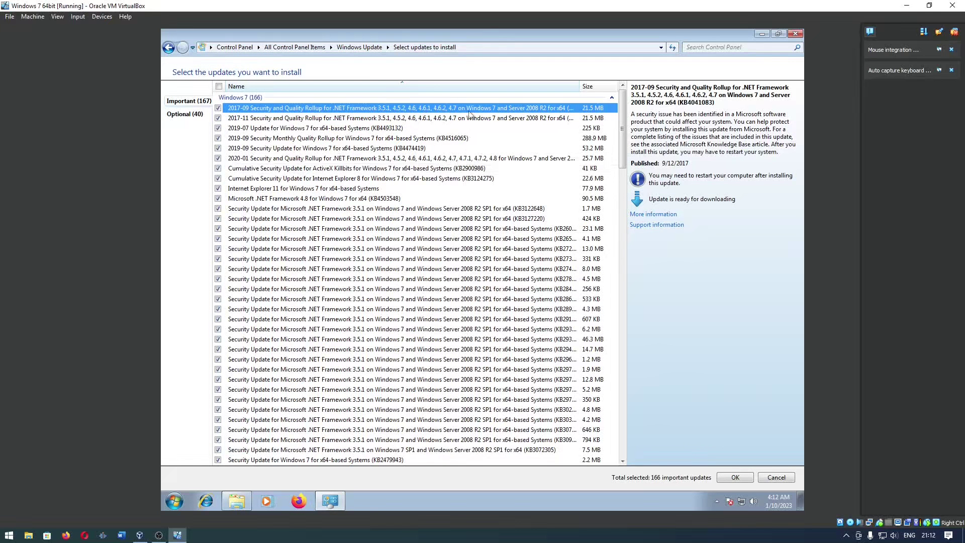
scroll(439, 151, "down", 3)
scroll(439, 163, "down", 20)
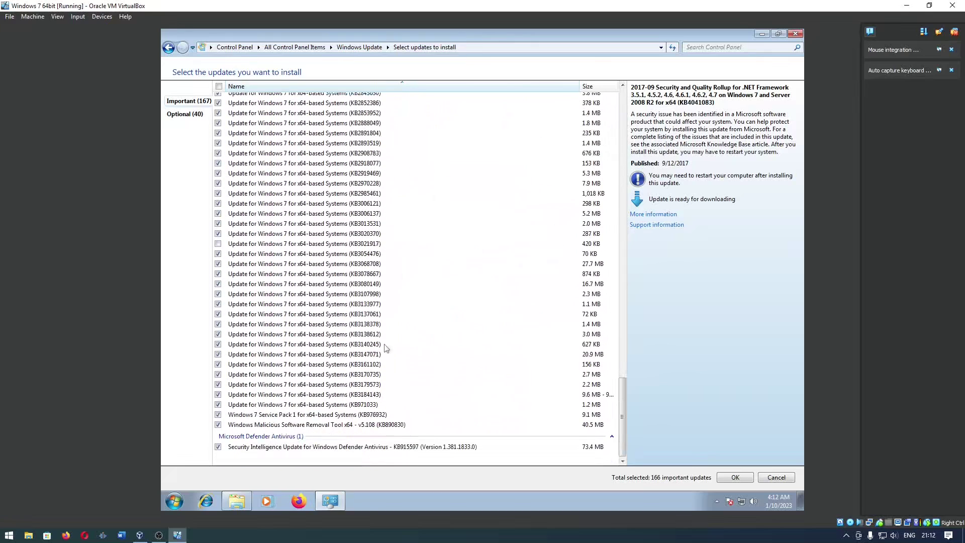
scroll(401, 416, "up", 1)
scroll(400, 417, "up", 20)
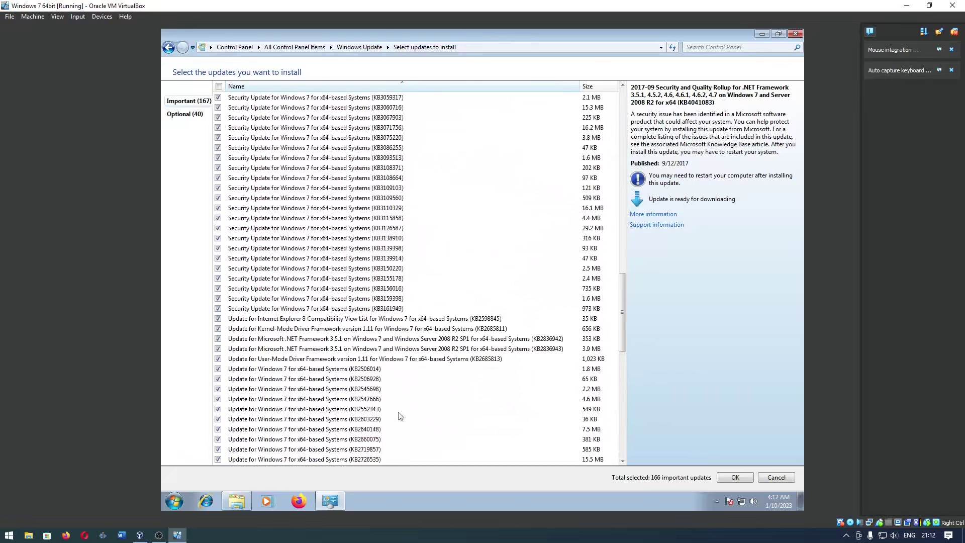
scroll(400, 417, "up", 6)
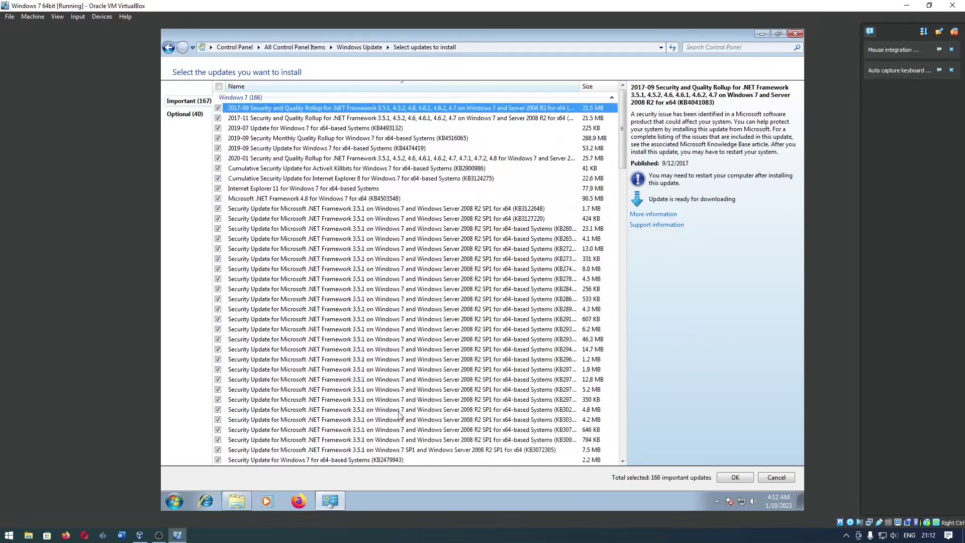
left_click(189, 114)
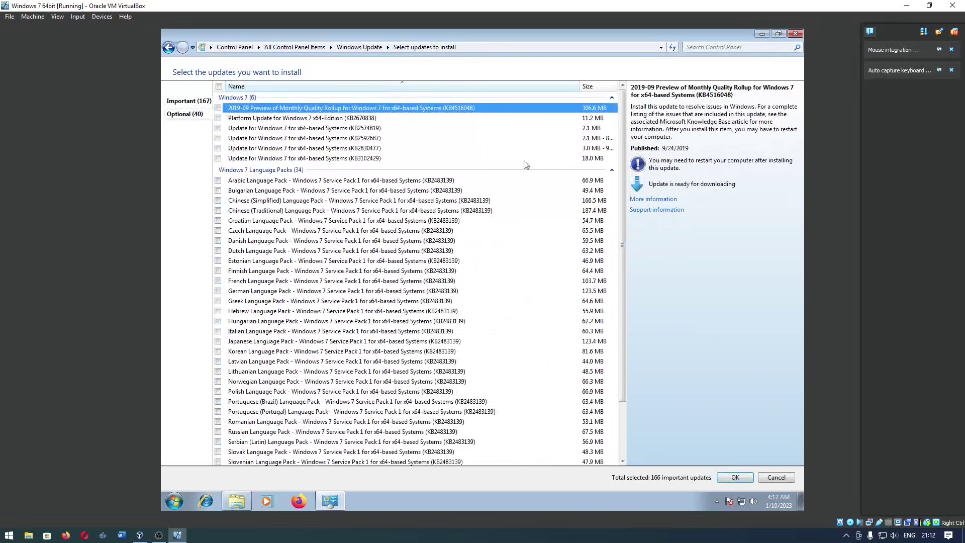